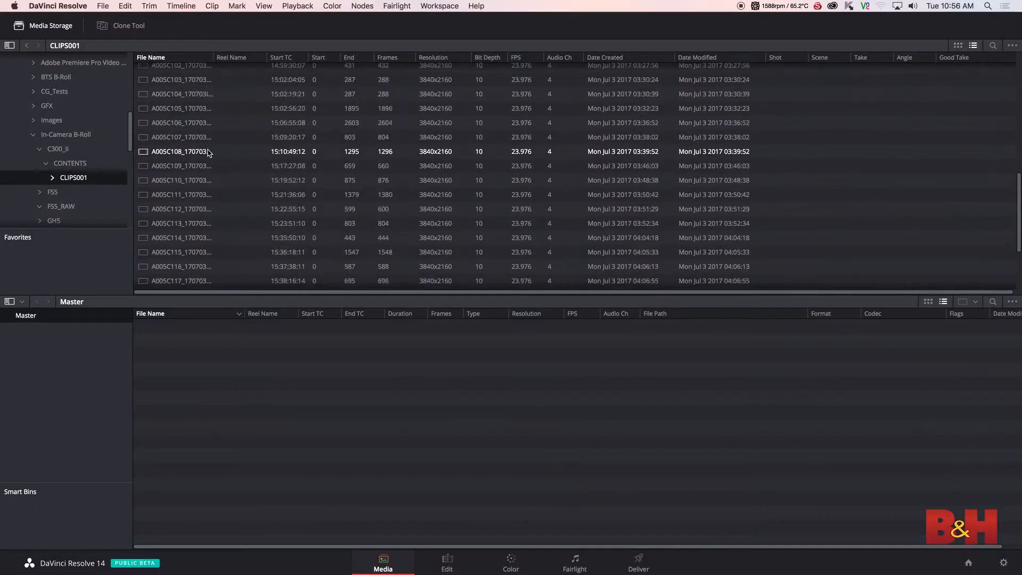
Browse the camera clips in media storage and open the project settings.
{"action": "scroll", "coordinate": [211, 160], "scroll_direction": "down", "scroll_amount": 4}
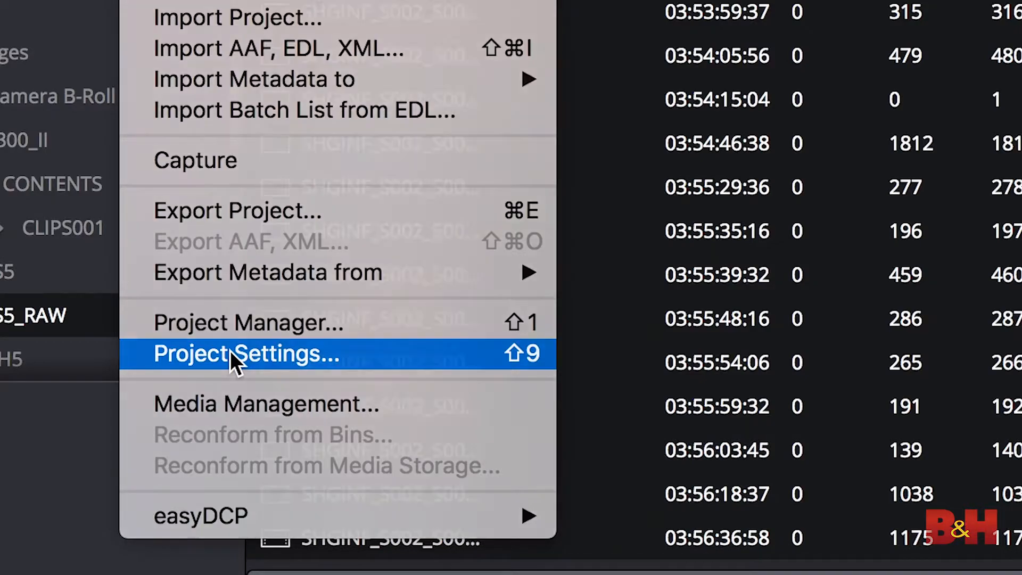
{"action": "left_click", "coordinate": [230, 351]}
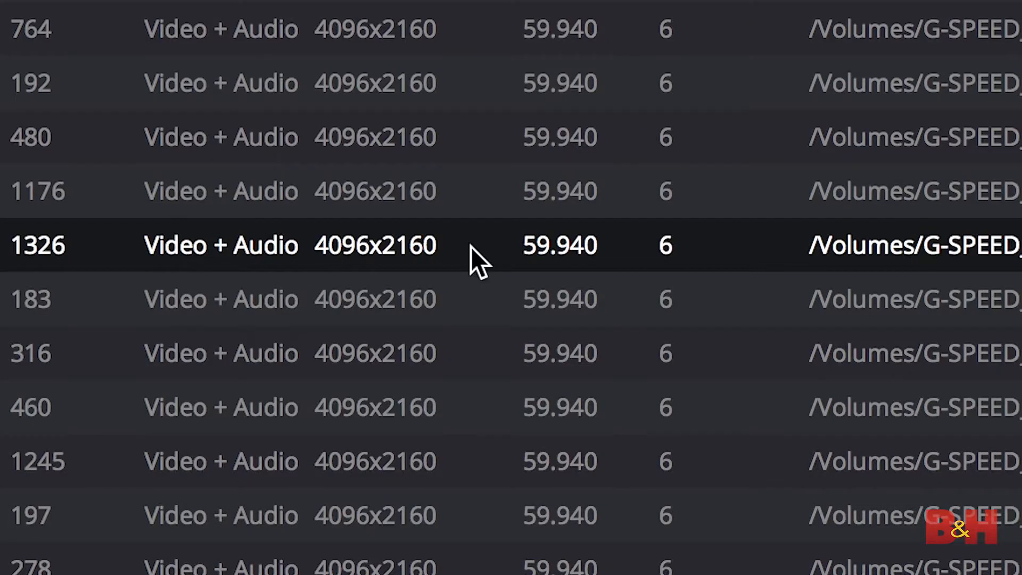
Set the video frame rate of the 4096x2160 clips to 23.976 in their clip attributes.
{"action": "right_click", "coordinate": [472, 247]}
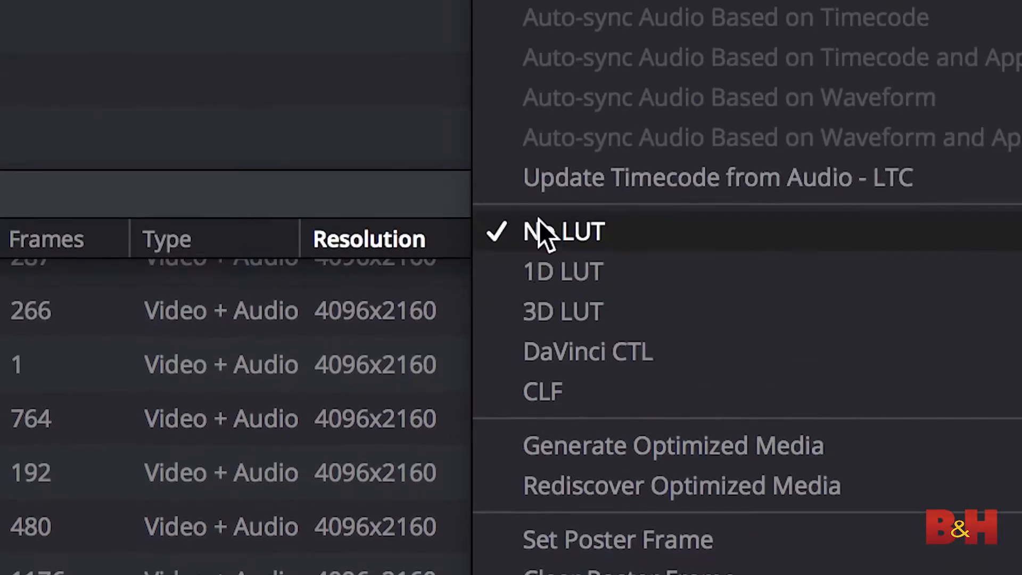
{"action": "left_click", "coordinate": [614, 207]}
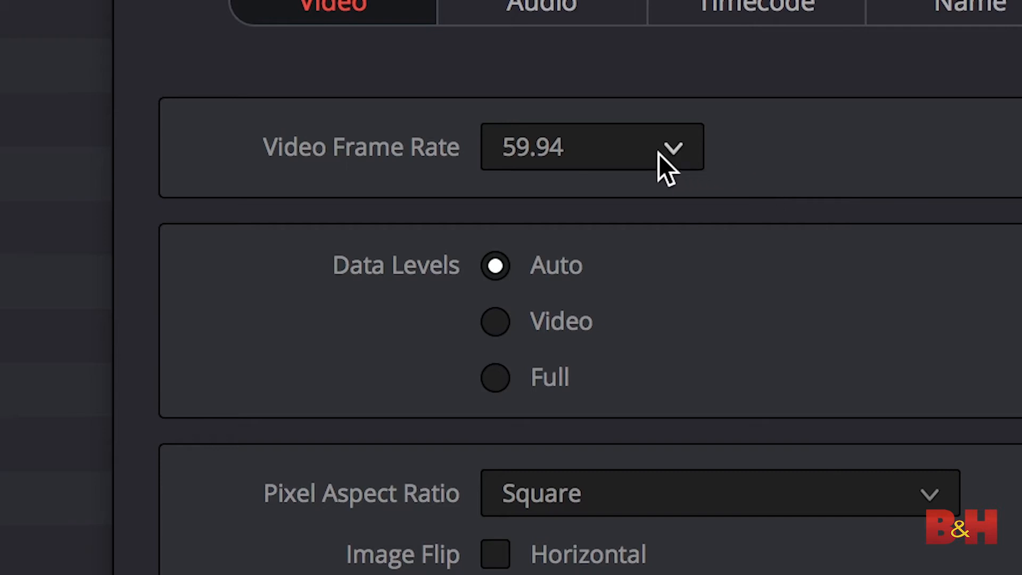
{"action": "left_click", "coordinate": [659, 154]}
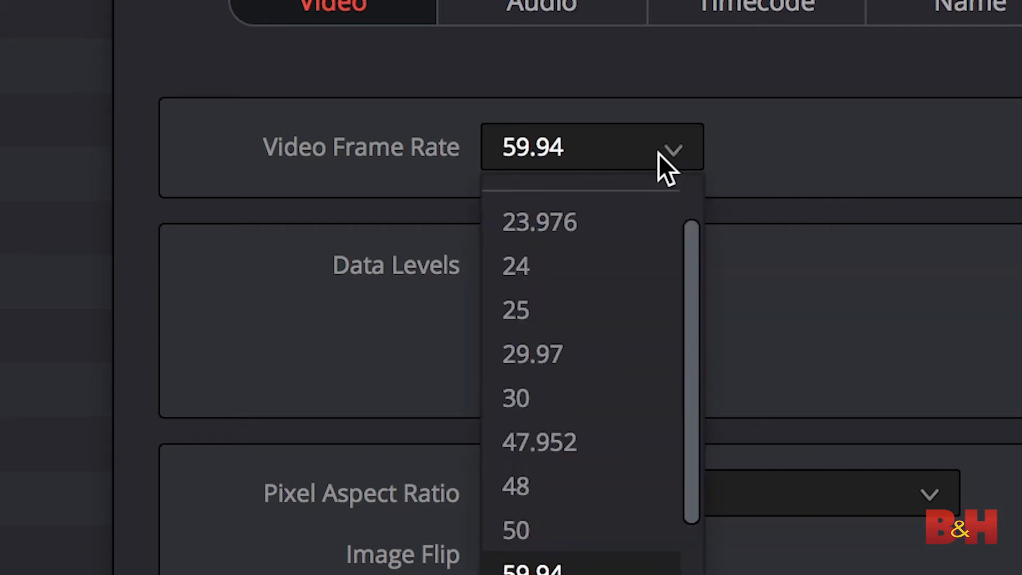
{"action": "left_click", "coordinate": [596, 223]}
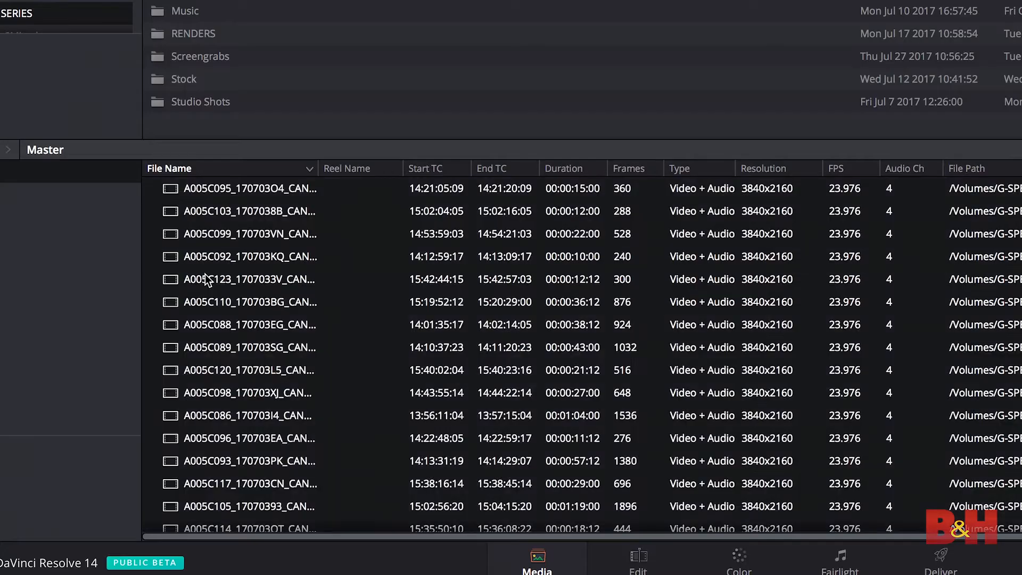
Transcode the selected clips through Media Management to QuickTime Apple ProRes 422 Proxy at 1920 x 1080 in the ColorGrading/Proxies folder.
{"action": "left_click", "coordinate": [213, 16]}
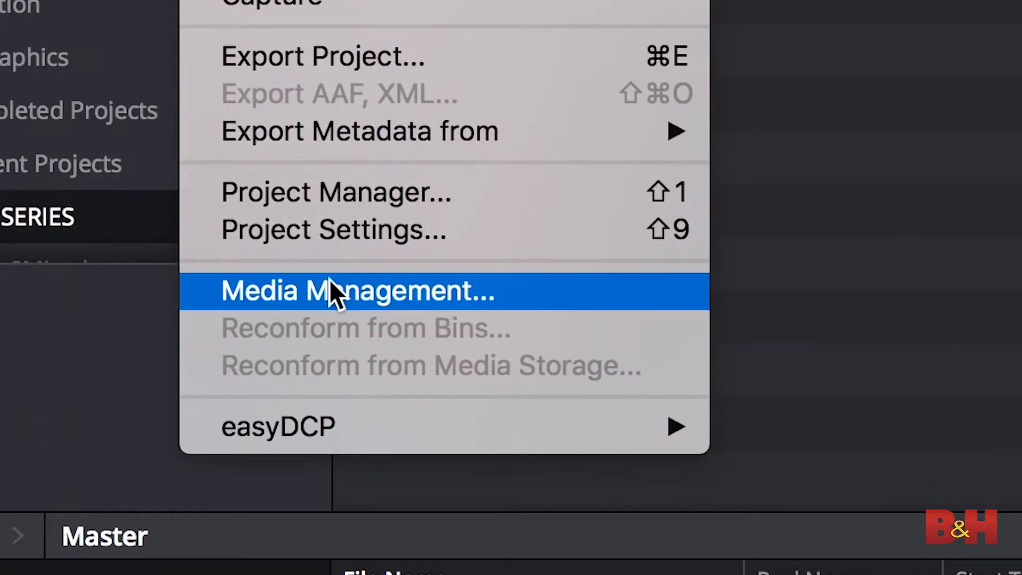
{"action": "left_click", "coordinate": [330, 280]}
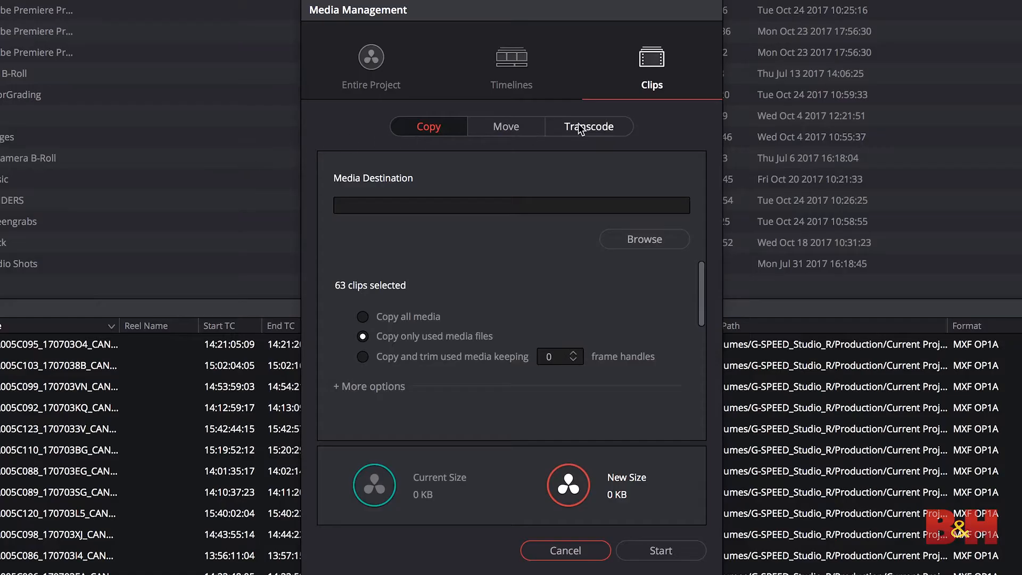
{"action": "left_click", "coordinate": [586, 129]}
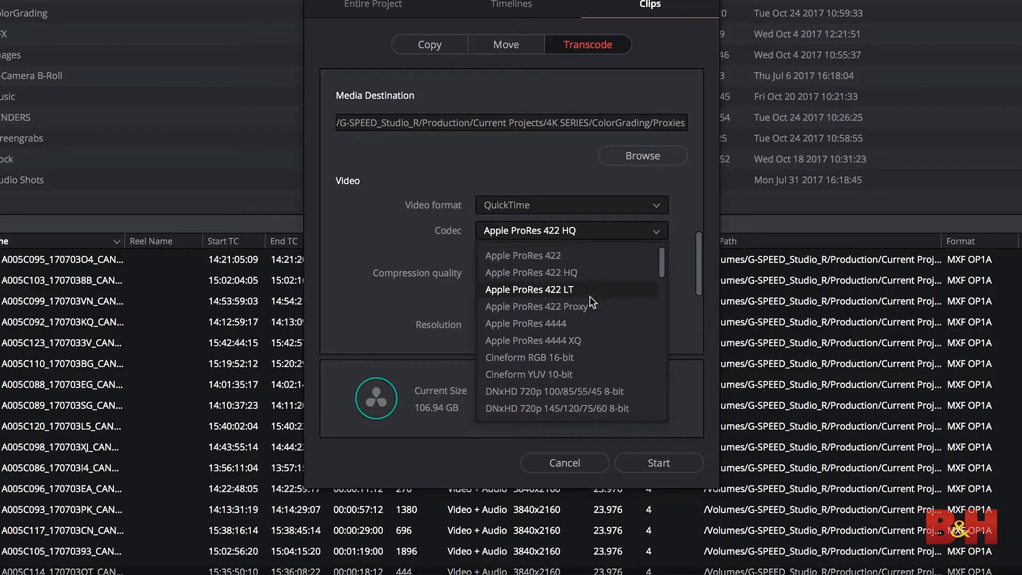
{"action": "left_click", "coordinate": [588, 305]}
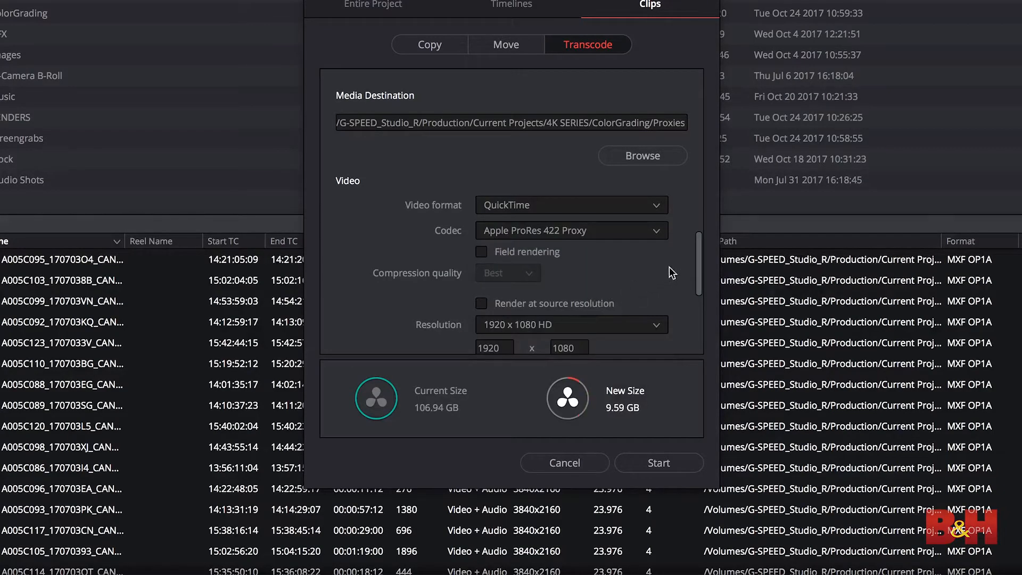
{"action": "left_click_drag", "start_coordinate": [697, 248], "coordinate": [697, 275]}
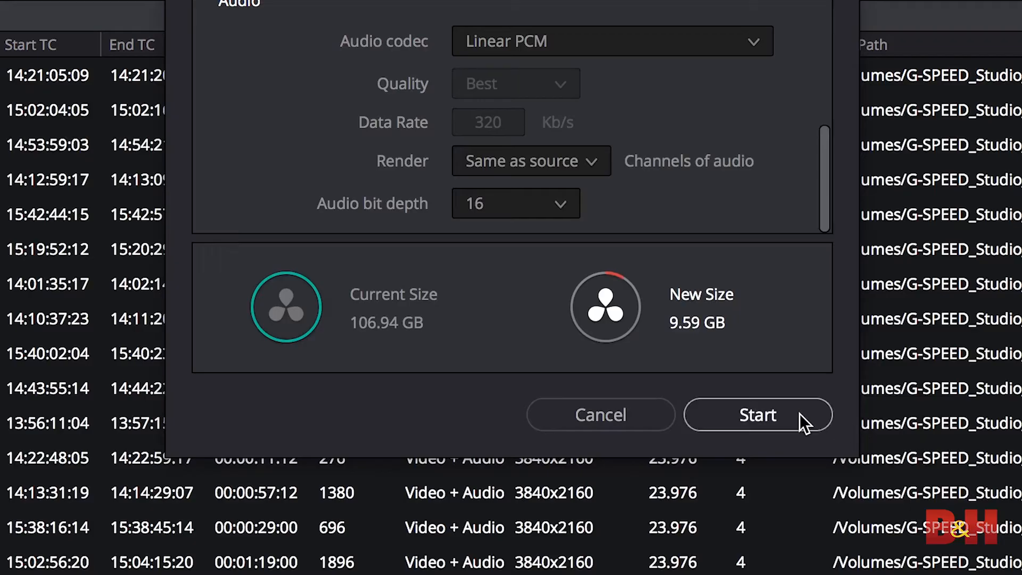
{"action": "left_click", "coordinate": [800, 414]}
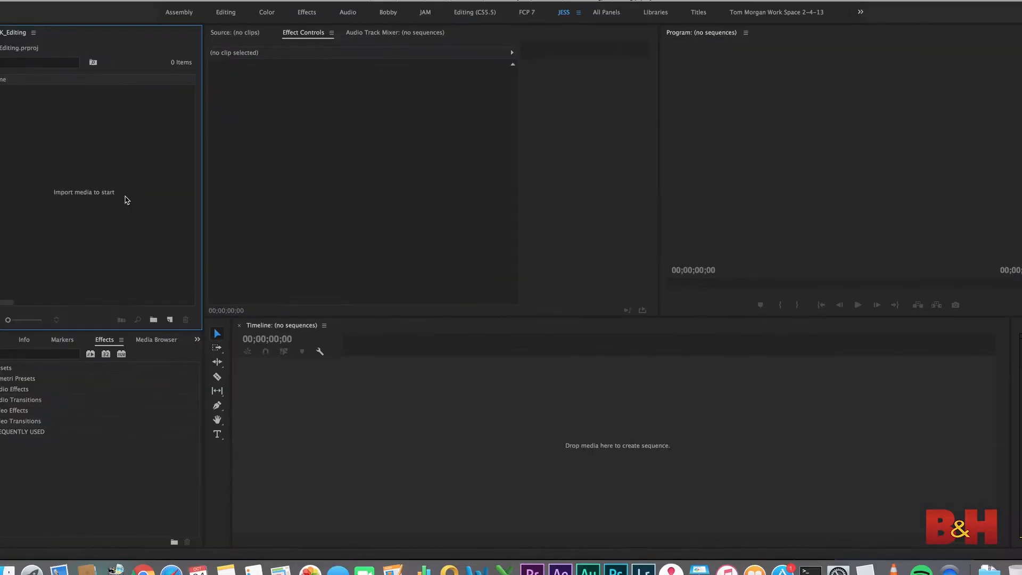
Switch to Premiere Pro and import media into the empty project.
{"action": "double_click", "coordinate": [126, 199]}
{"action": "left_click", "coordinate": [343, 109]}
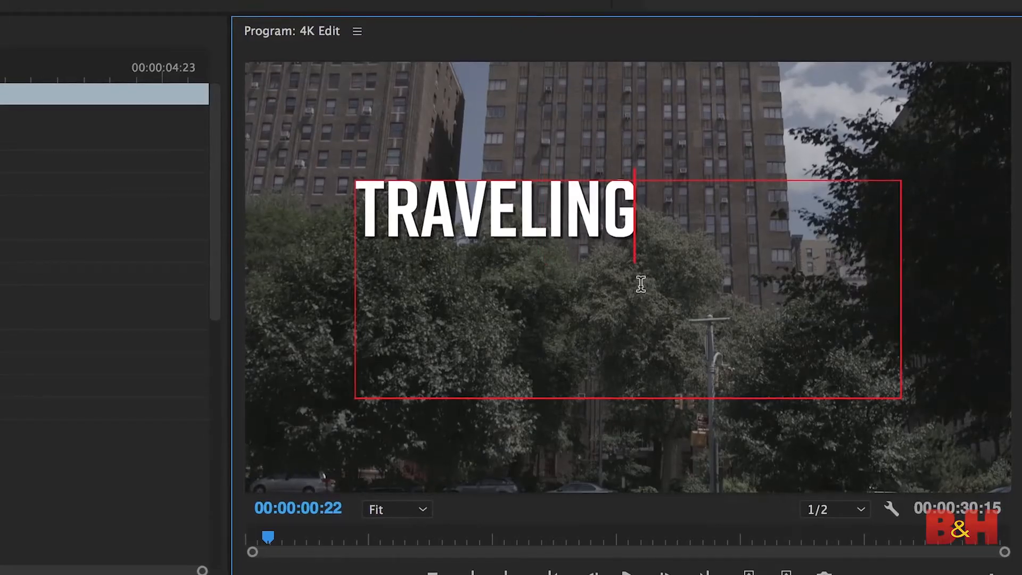
Complete the title over the building shot so it reads TRAVELING THROUGH THE PARK.
{"action": "type", "text": "THROUGH THE P"}
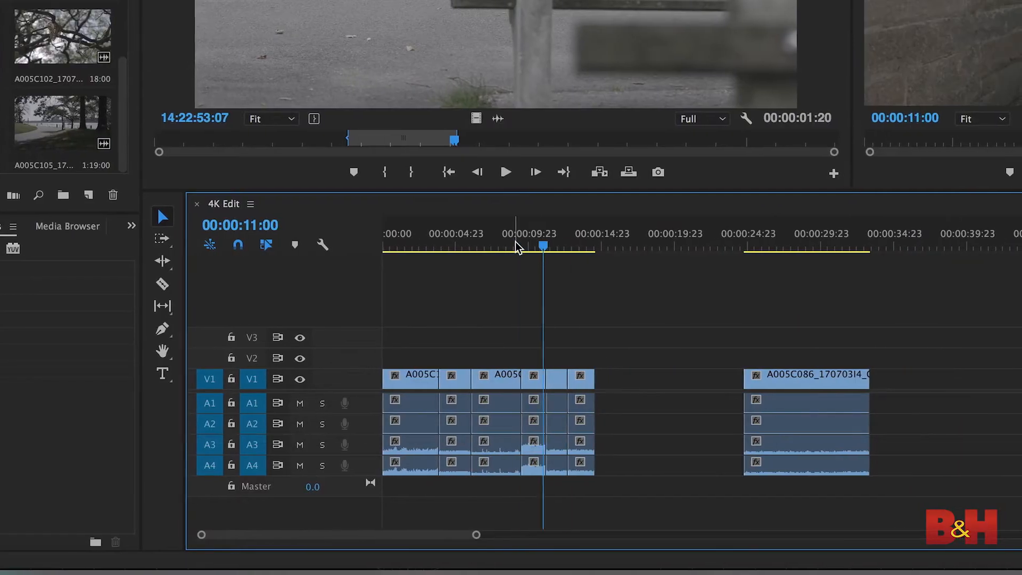
{"action": "left_click", "coordinate": [514, 152]}
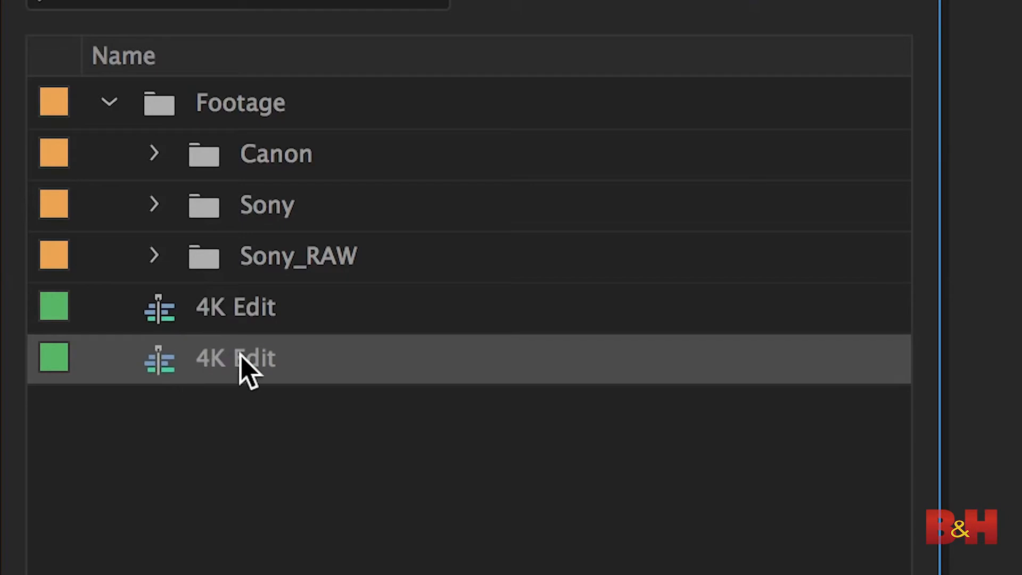
Rename the duplicate 4K Edit sequence as 4K Edit_CGLock.
{"action": "left_click", "coordinate": [240, 355]}
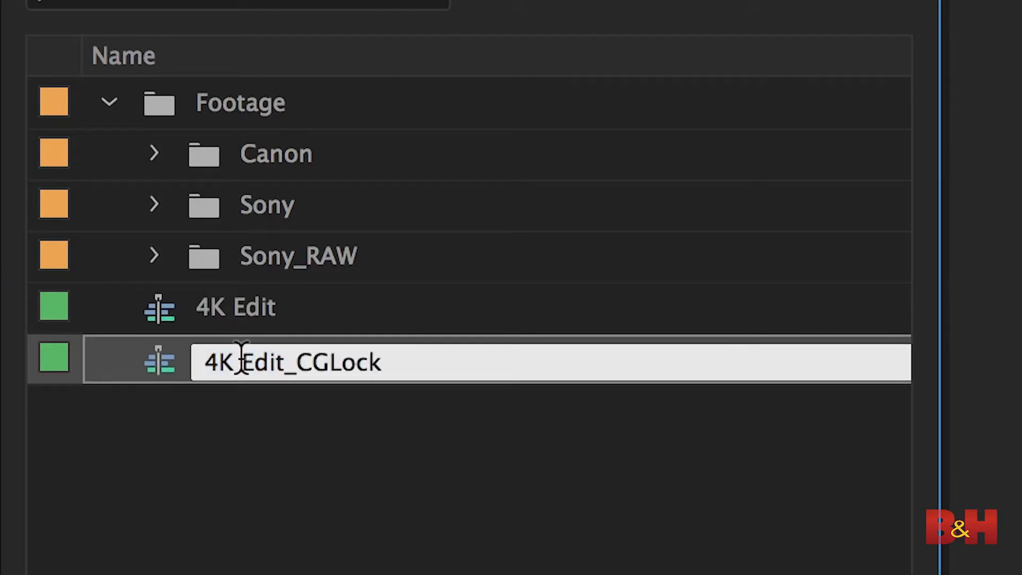
{"action": "type", "text": "_CGLock"}
Set the frame size of the 4K Edit_CGLock sequence to 3840 by 2160.
{"action": "left_click", "coordinate": [269, 511]}
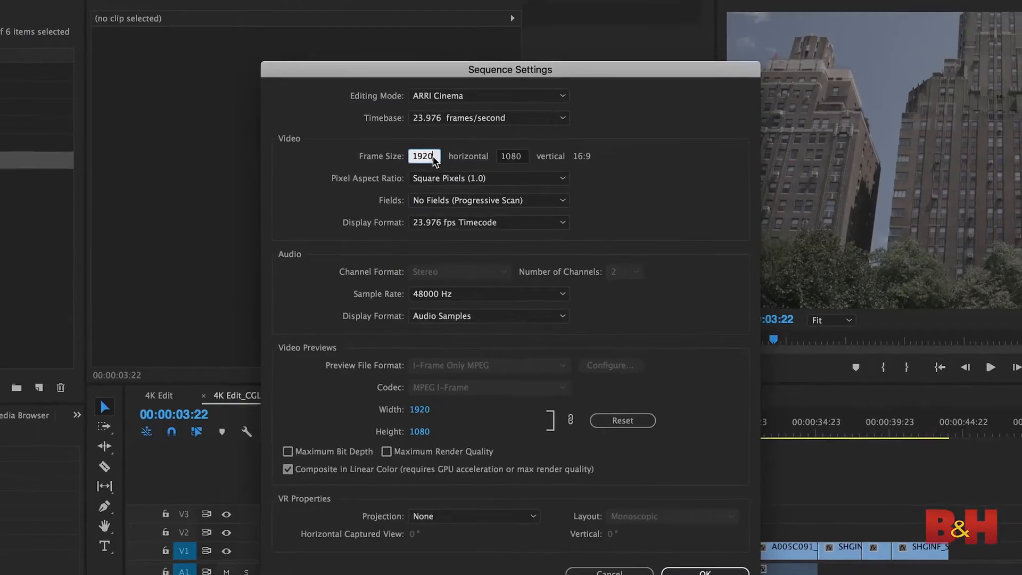
{"action": "type", "text": "3840"}
{"action": "key", "text": "Tab"}
{"action": "type", "text": "2160"}
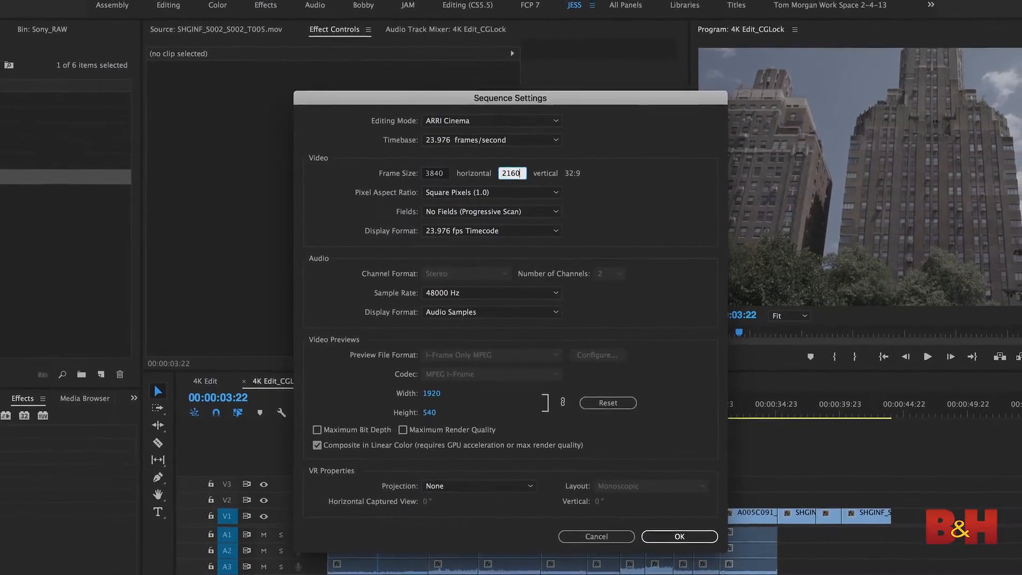
{"action": "key", "text": "Return"}
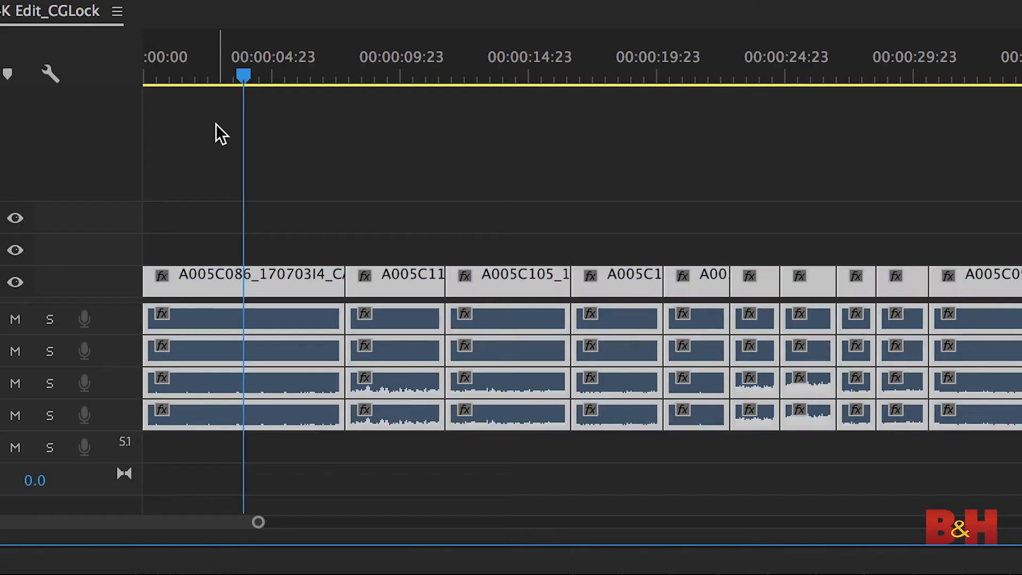
Scale all selected clips in the 4K Edit_CGLock sequence to the frame size.
{"action": "right_click", "coordinate": [285, 274]}
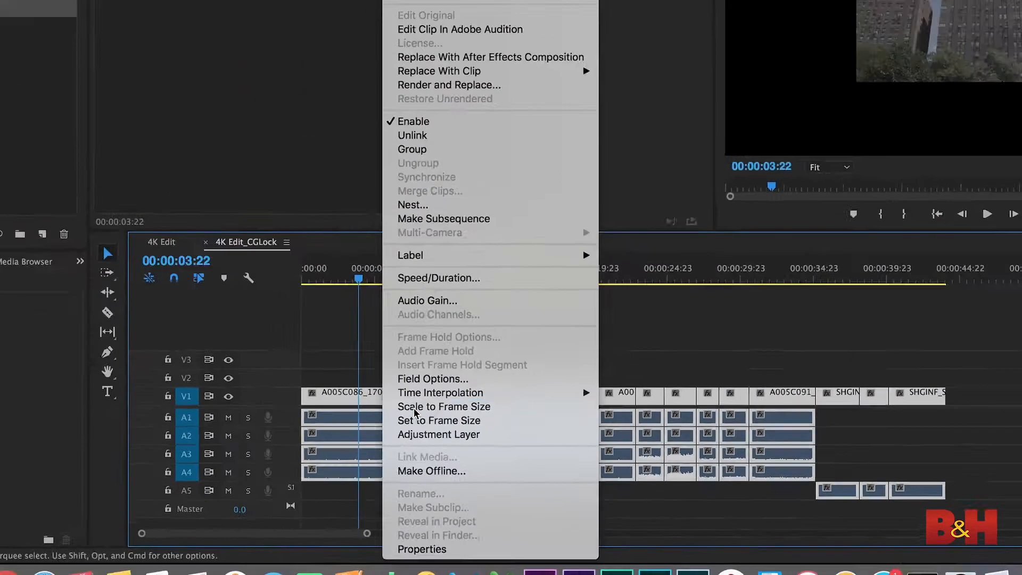
{"action": "left_click", "coordinate": [340, 301]}
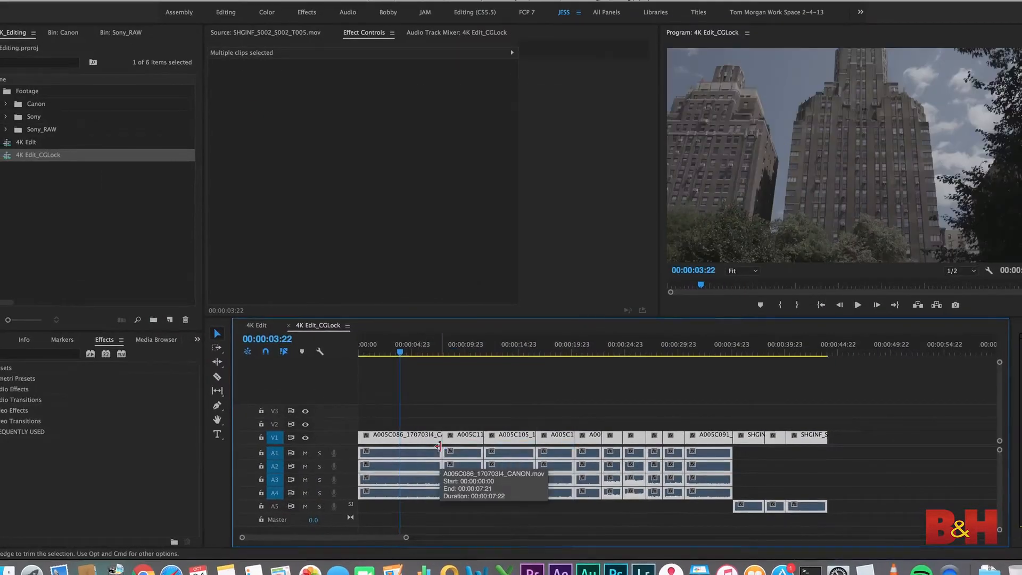
{"action": "left_click", "coordinate": [420, 437]}
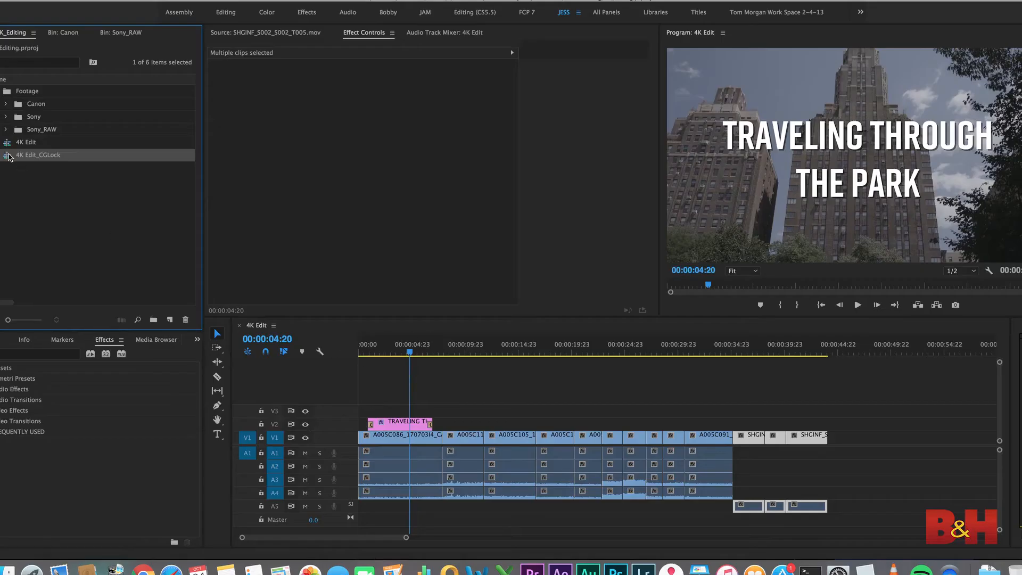
Open the 4K Edit_CGLock sequence from the project.
{"action": "double_click", "coordinate": [9, 155]}
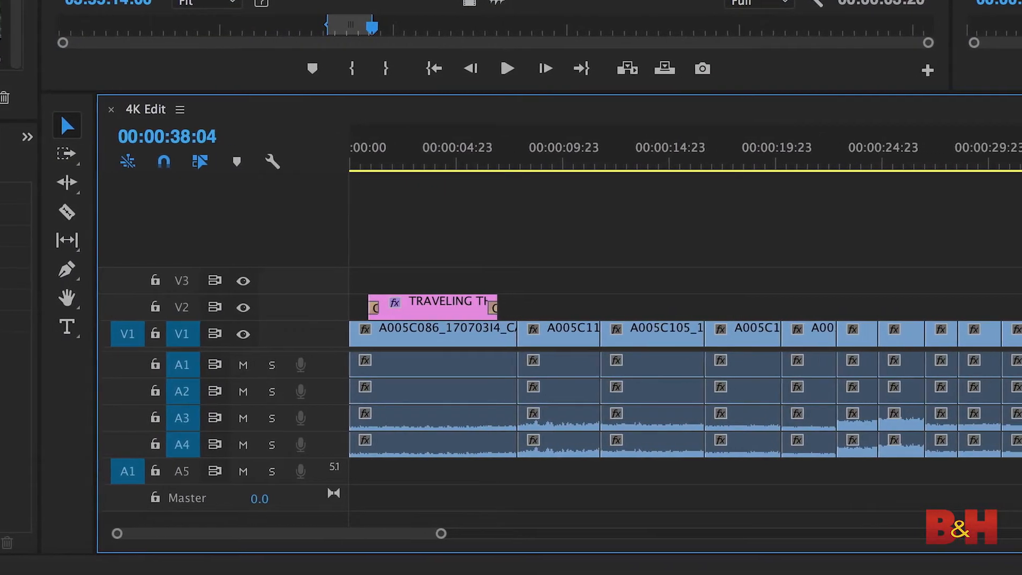
{"action": "left_click", "coordinate": [885, 33]}
{"action": "left_click_drag", "start_coordinate": [837, 35], "coordinate": [810, 25]}
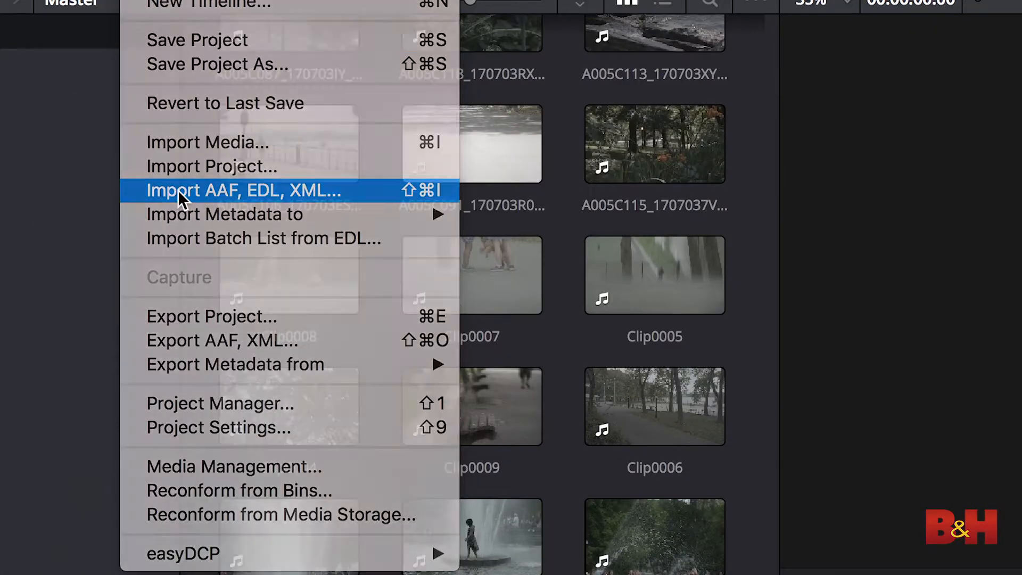
Switch to DaVinci Resolve and import the 4K Edit_CGLock timeline with automatic import of source clips into the media pool disabled.
{"action": "left_click", "coordinate": [178, 190]}
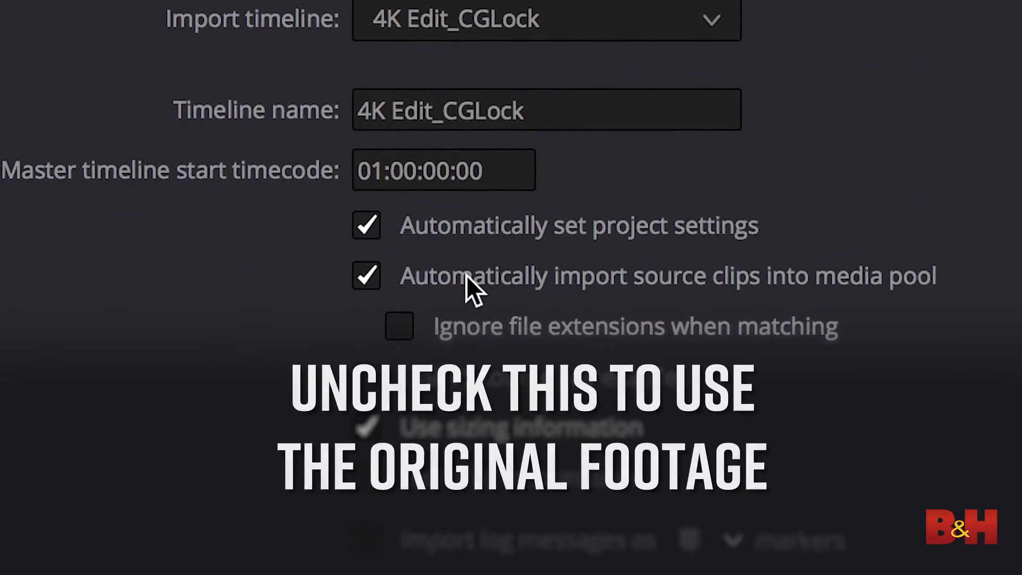
{"action": "left_click", "coordinate": [467, 276]}
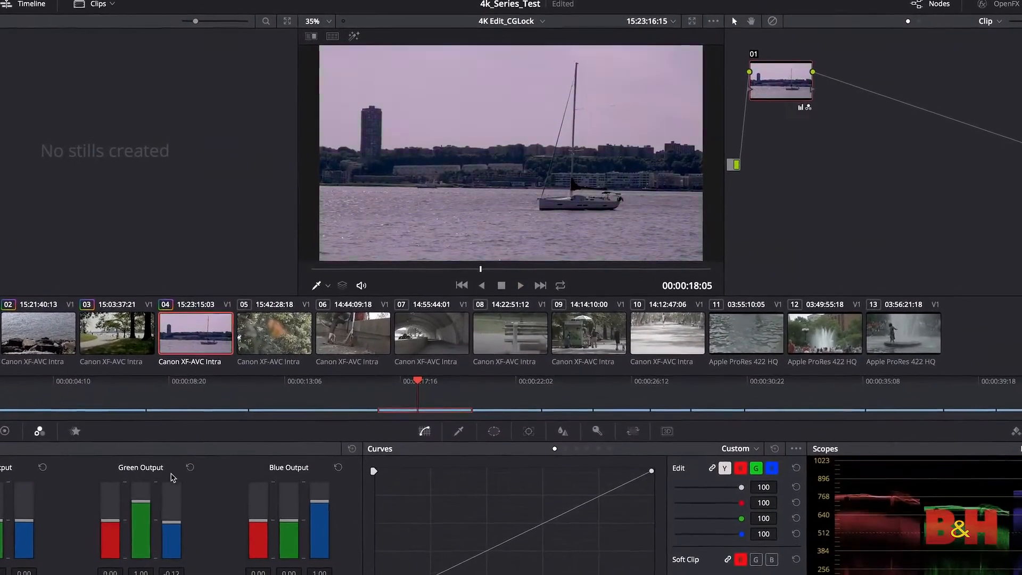
Add a serial node to the sailboat clip's grade and rotate the gradient window over the sky until it is level.
{"action": "key", "text": "alt+s"}
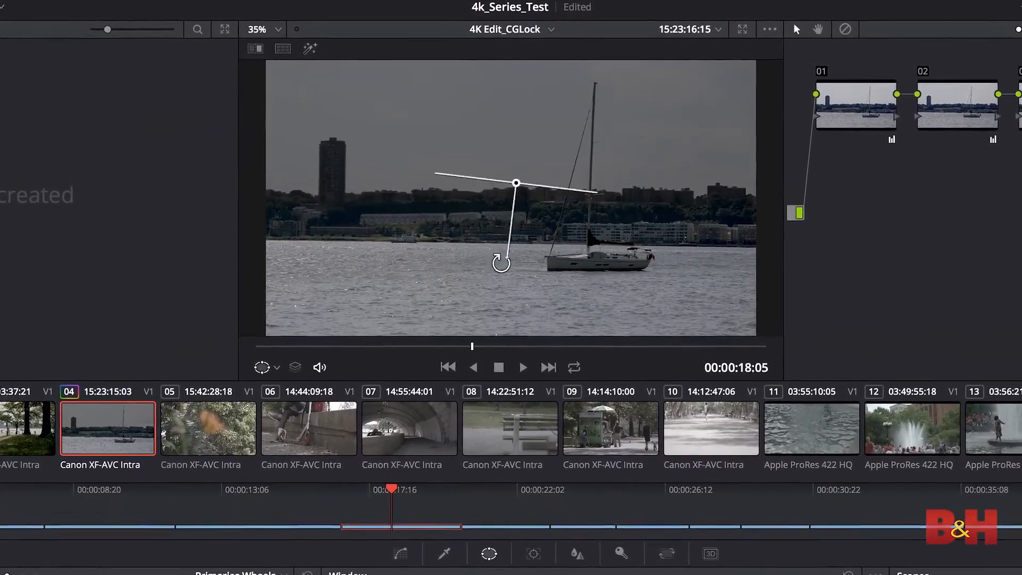
{"action": "left_click_drag", "start_coordinate": [502, 263], "coordinate": [522, 230]}
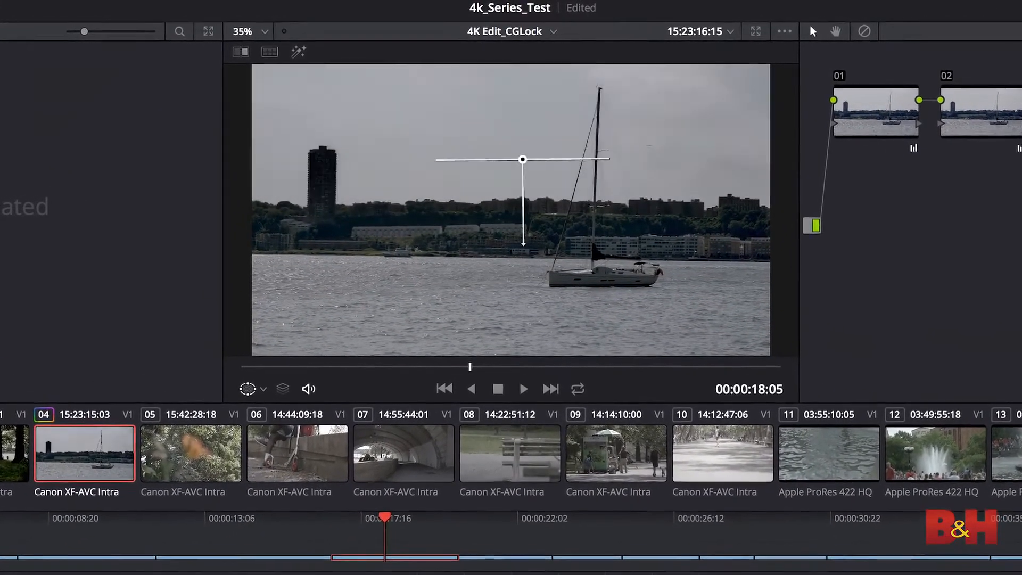